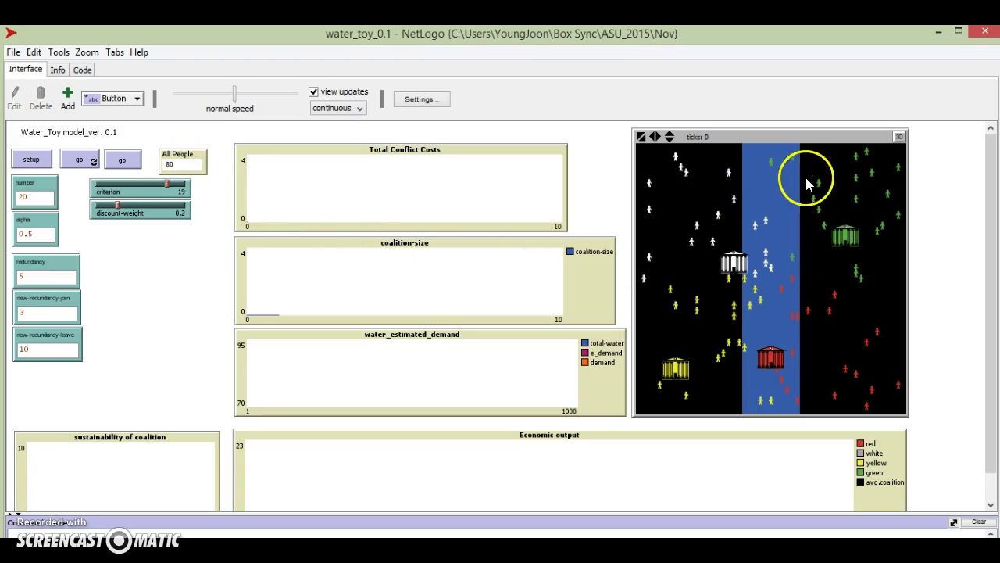
Point out the number, redundancy and new-redundancy-join parameter settings.
left_click(24, 197)
left_click_drag(99, 230, 127, 229)
left_click(33, 273)
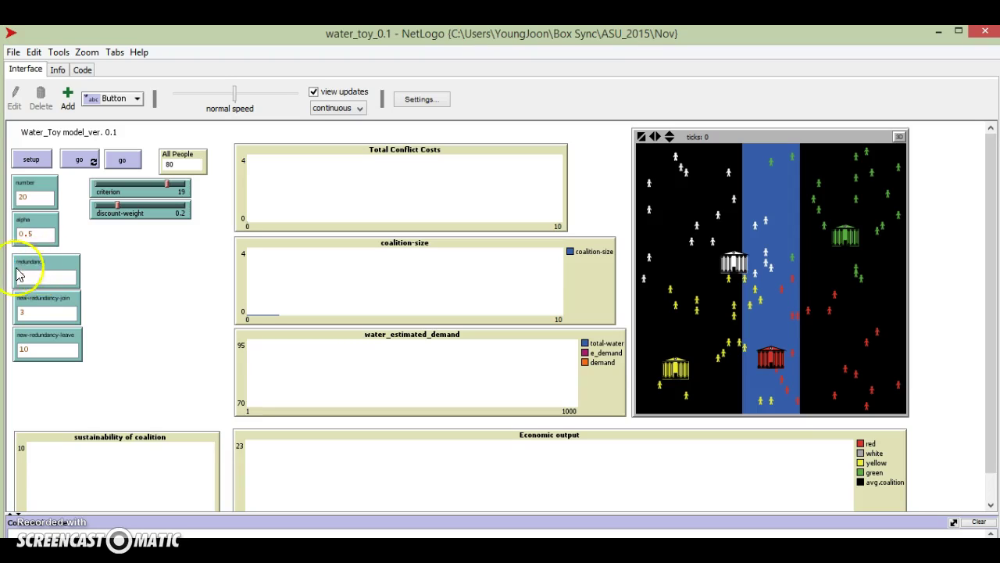
type("5")
left_click(36, 313)
left_click_drag(48, 309, 97, 310)
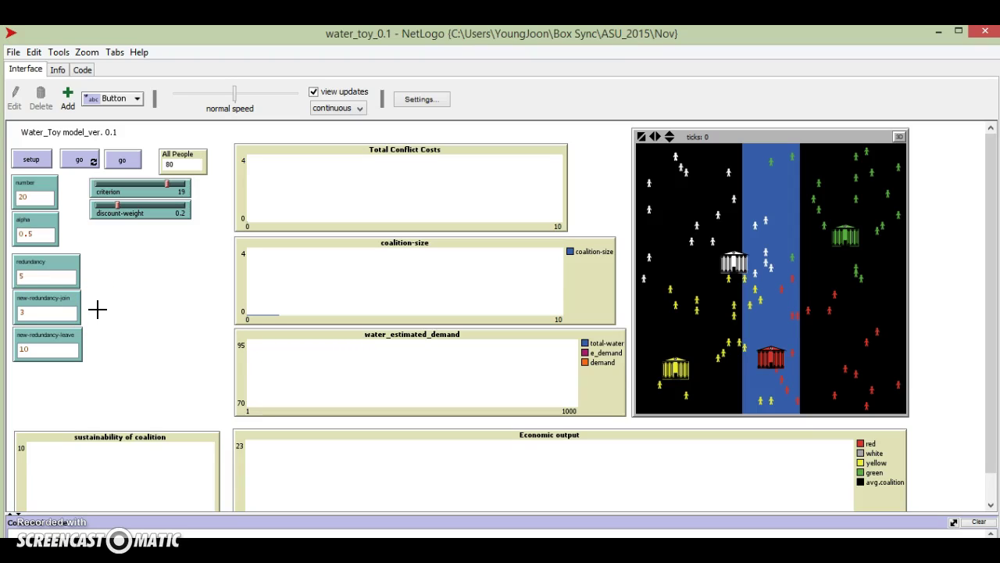
left_click(44, 308)
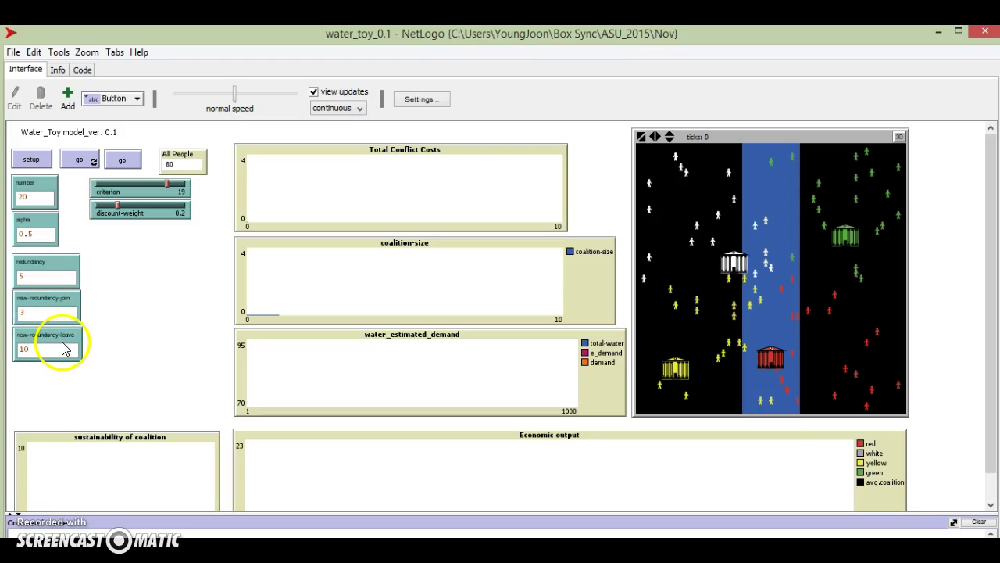
Set the new-redundancy-leave value to 10.
left_click(58, 345)
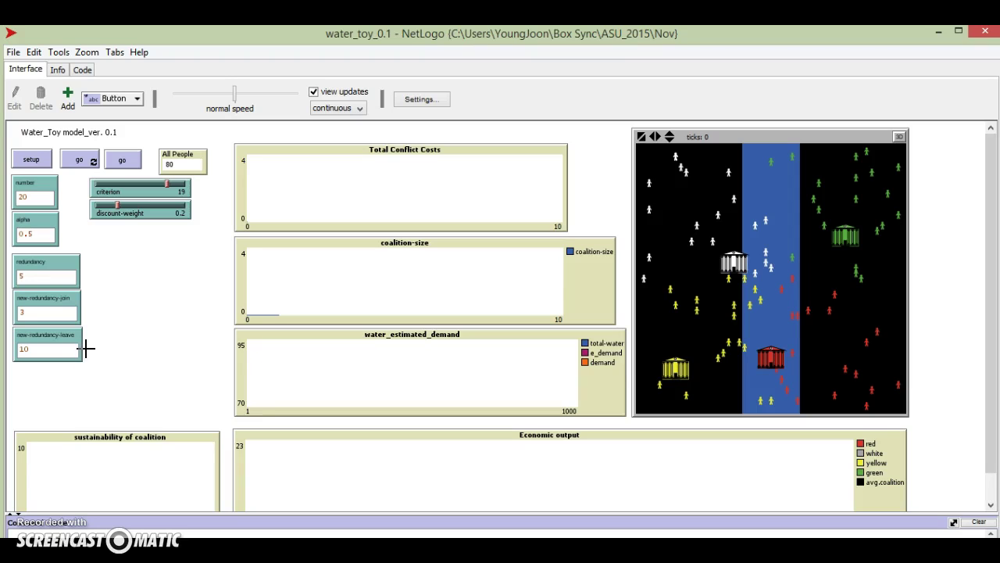
left_click(69, 348)
left_click_drag(76, 346, 22, 346)
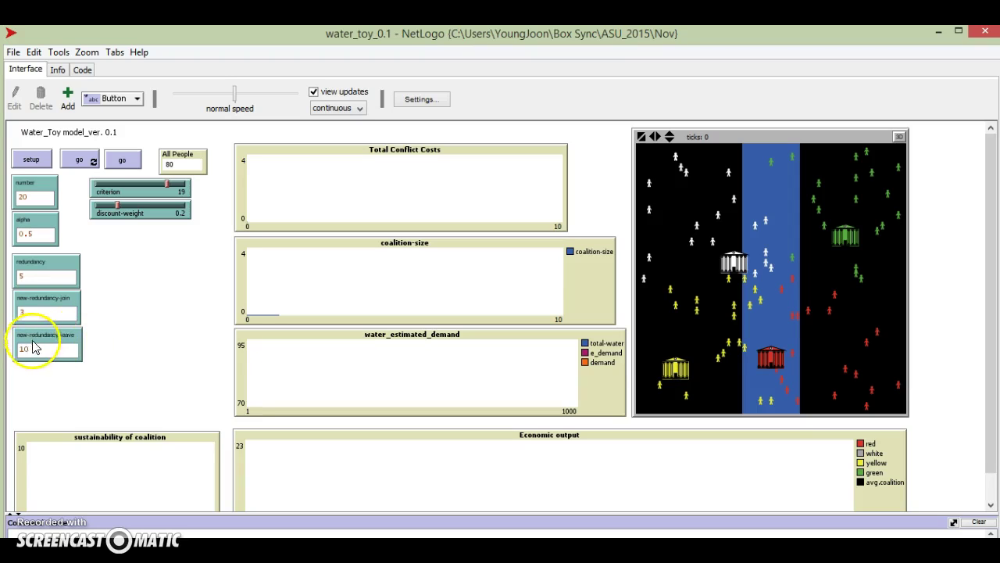
type("10")
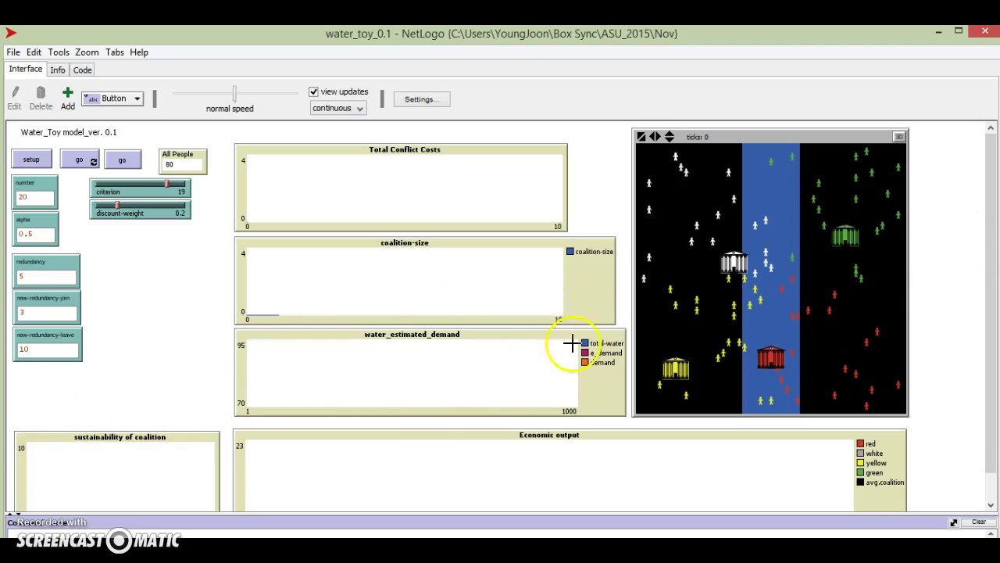
Reinitialise the world with setup and start go running continuously.
scroll(991, 270, "down", 1)
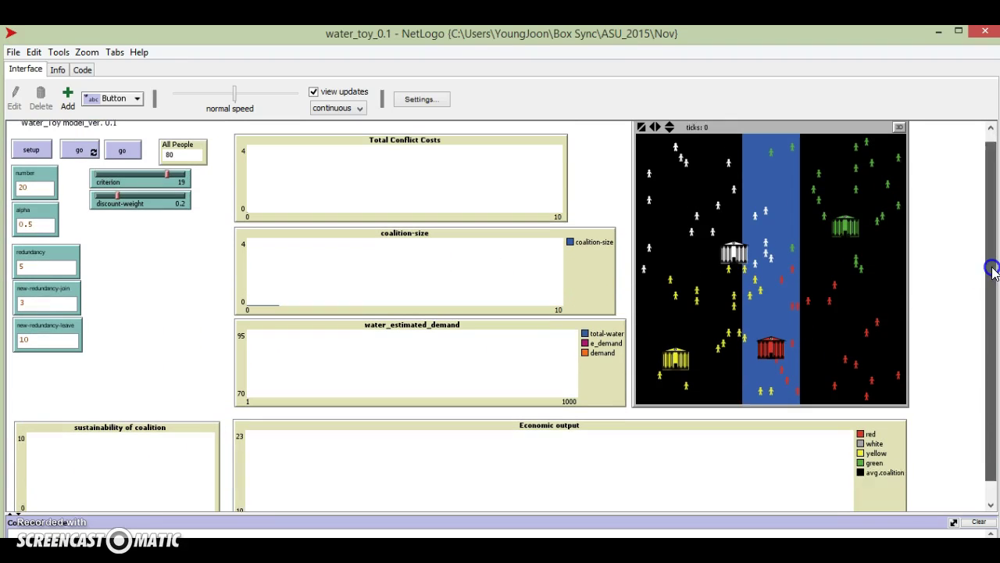
scroll(991, 270, "up", 1)
left_click(35, 160)
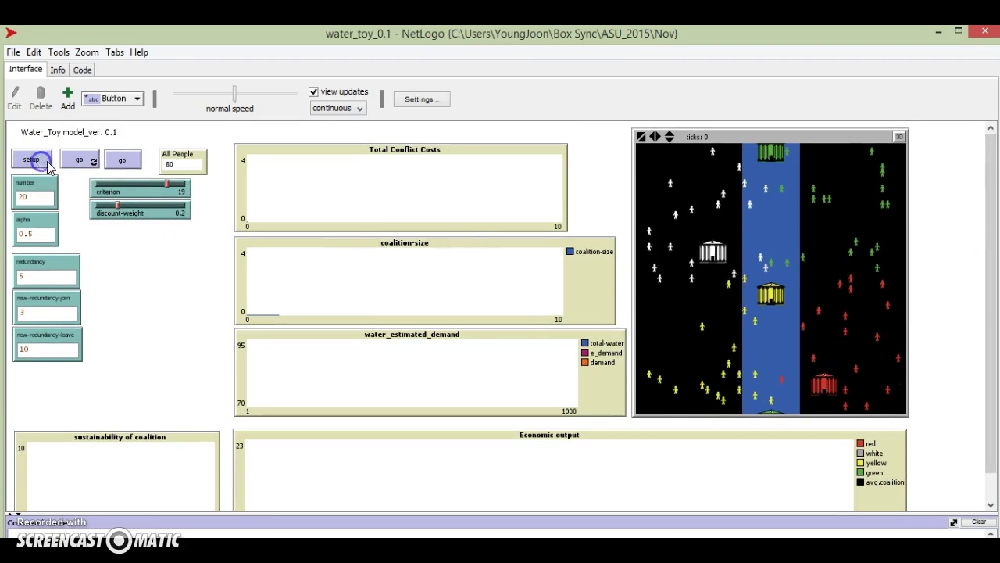
left_click(79, 164)
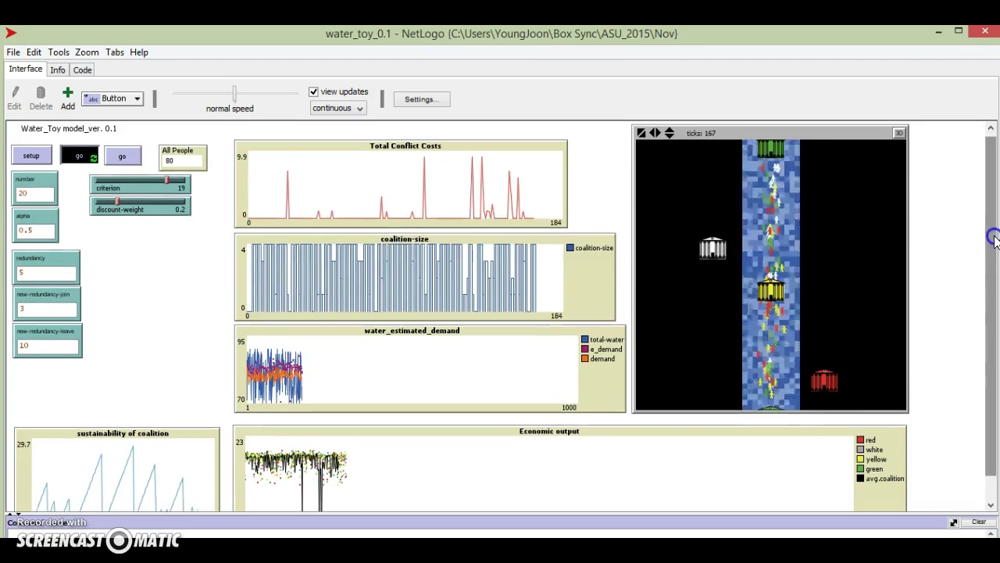
scroll(985, 258, "down", 1)
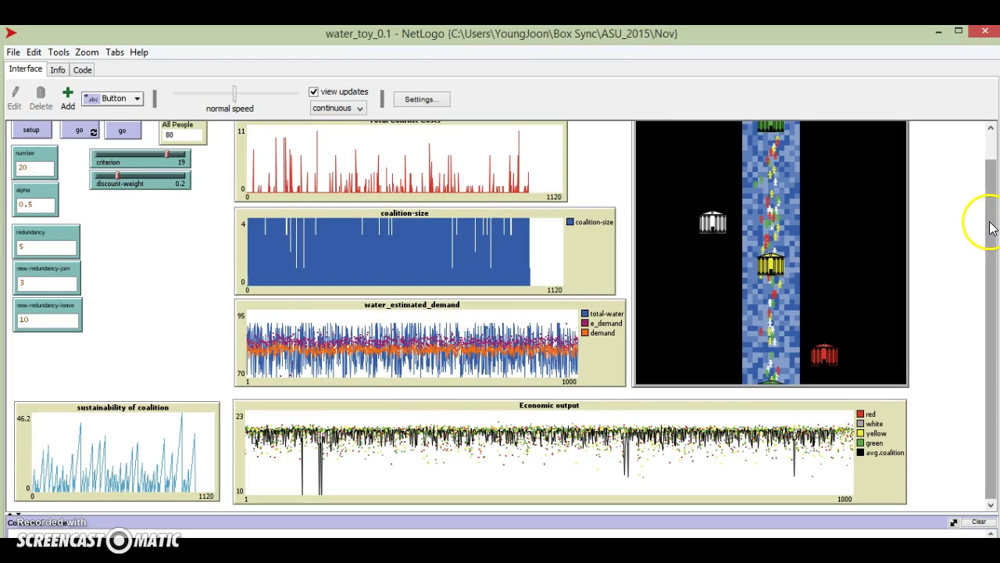
left_click_drag(985, 205, 987, 197)
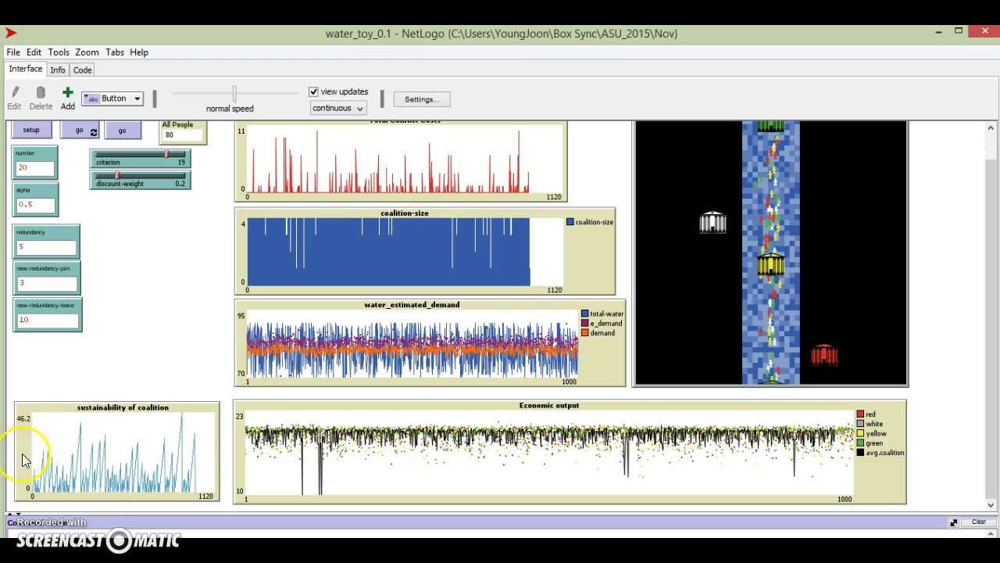
left_click(176, 453)
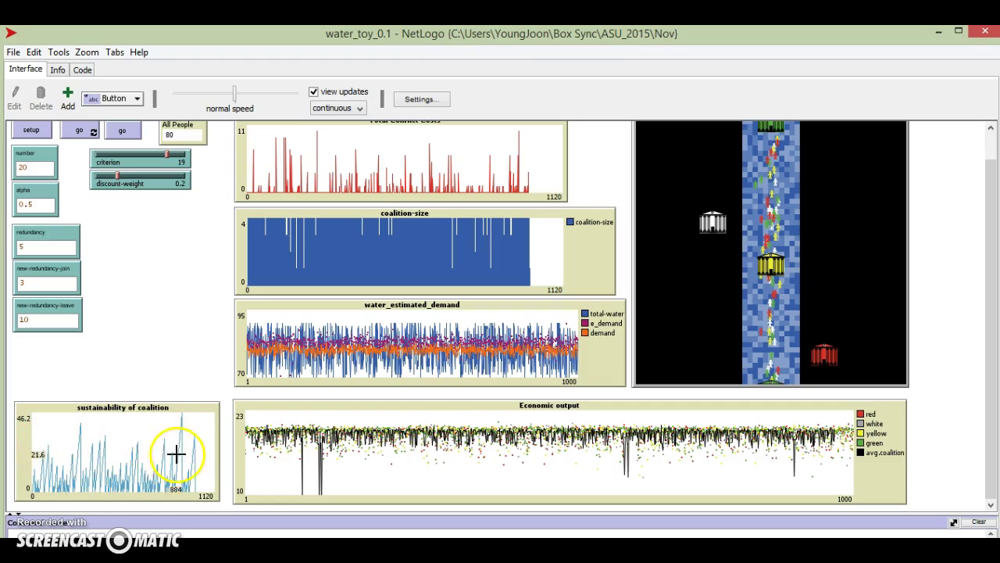
mouse_move(176, 454)
left_mouse_down()
mouse_move(63, 442)
mouse_move(183, 417)
left_mouse_up()
mouse_move(264, 424)
left_mouse_down()
mouse_move(713, 437)
mouse_move(351, 440)
mouse_move(730, 417)
mouse_move(615, 442)
mouse_move(824, 430)
left_mouse_up()
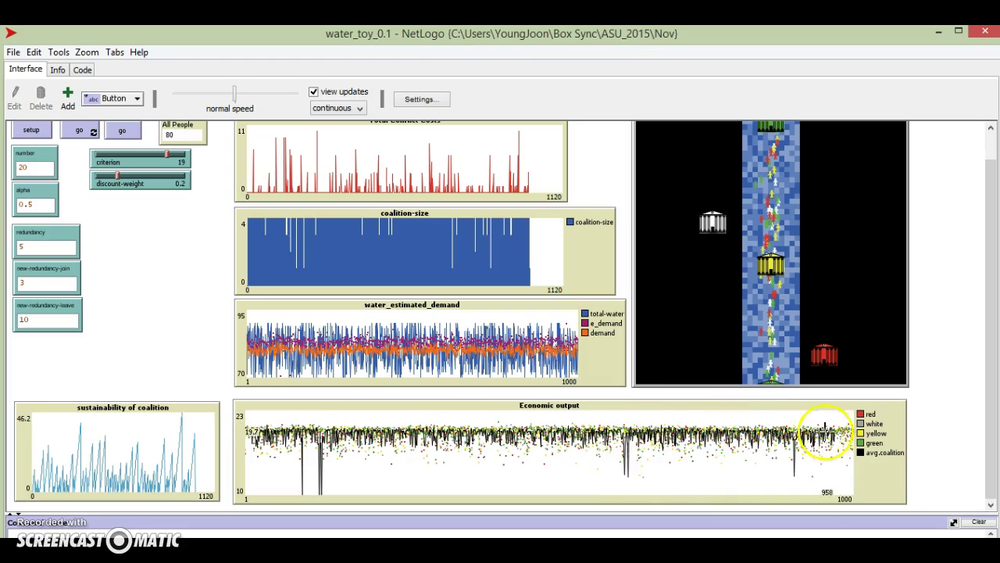
left_click_drag(877, 457, 631, 413)
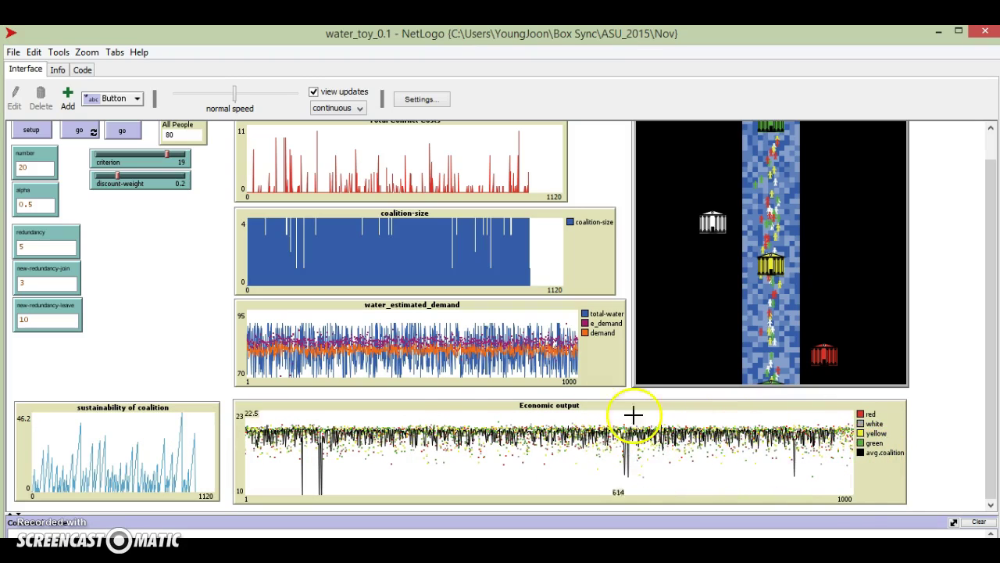
left_click_drag(290, 235, 492, 222)
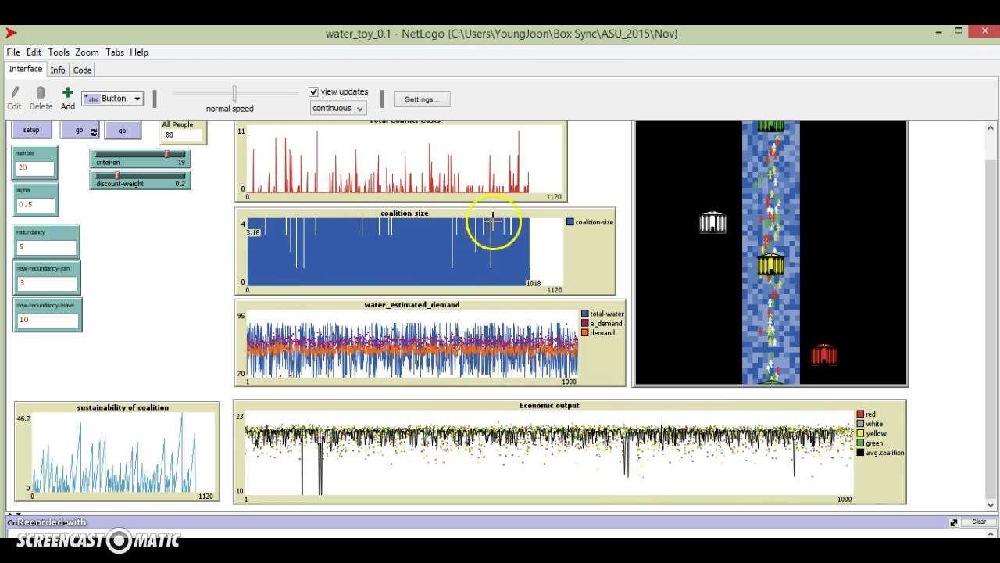
Scroll the interface to the top and read values off the coalition-size and Total Conflict Costs plots.
left_click(994, 267)
left_click_drag(994, 267, 988, 241)
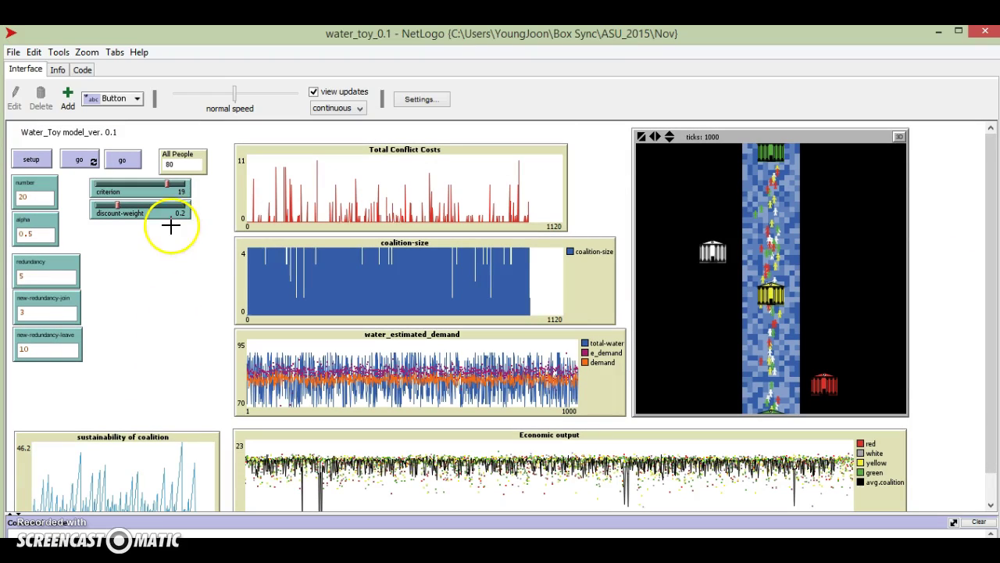
left_click(283, 272)
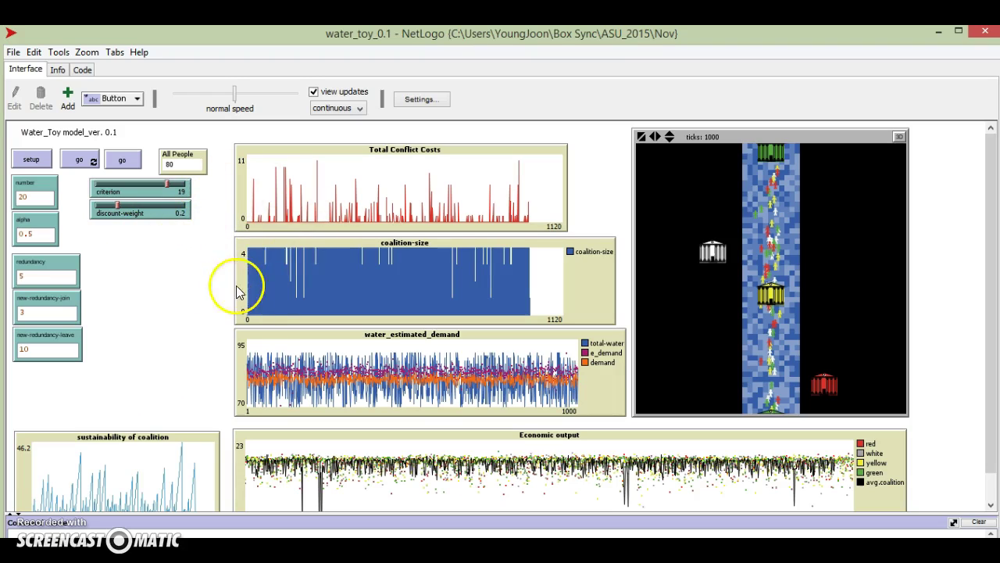
left_click(311, 219)
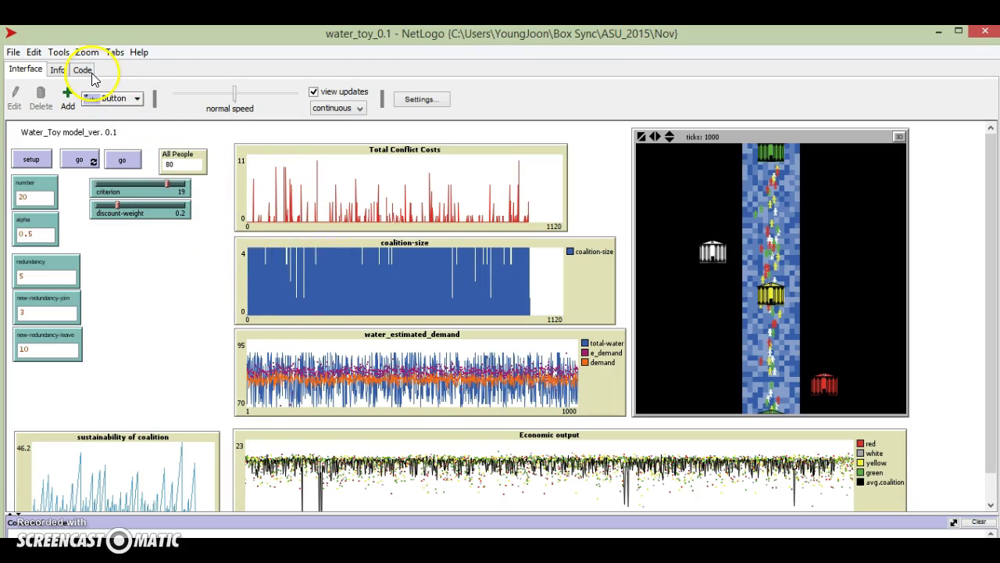
left_click(95, 229)
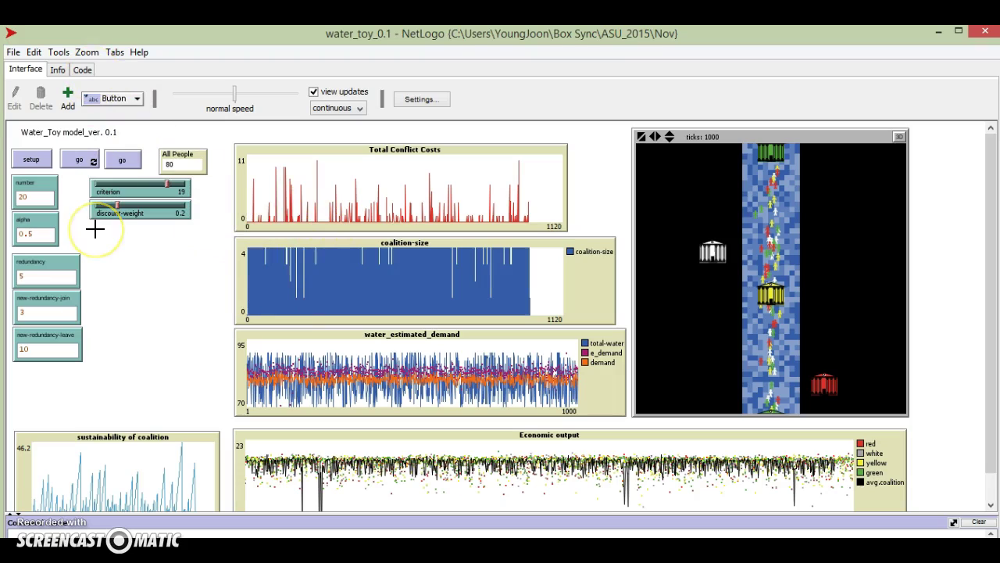